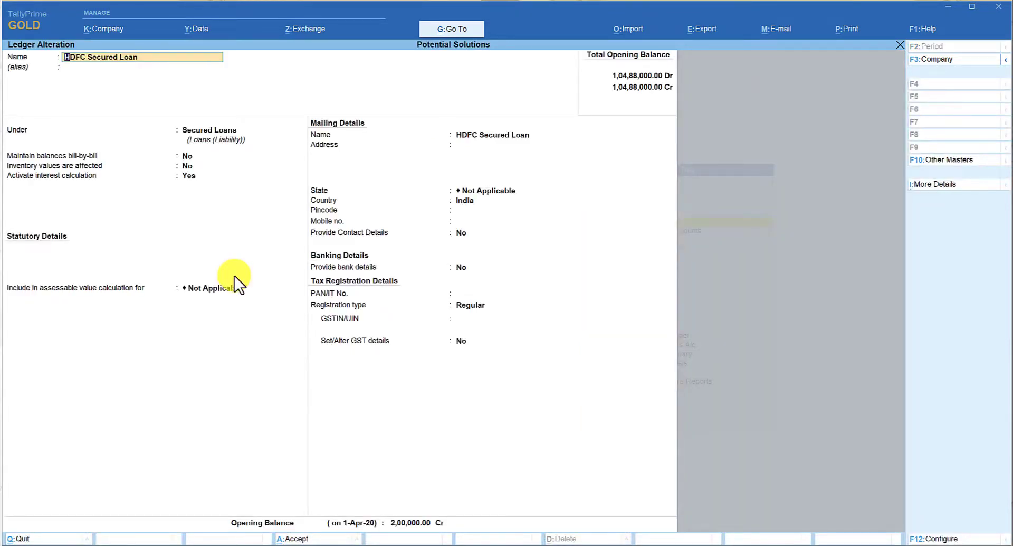
Go to the Activate interest calculation setting on the HDFC Secured Loan ledger.
left_click(190, 178)
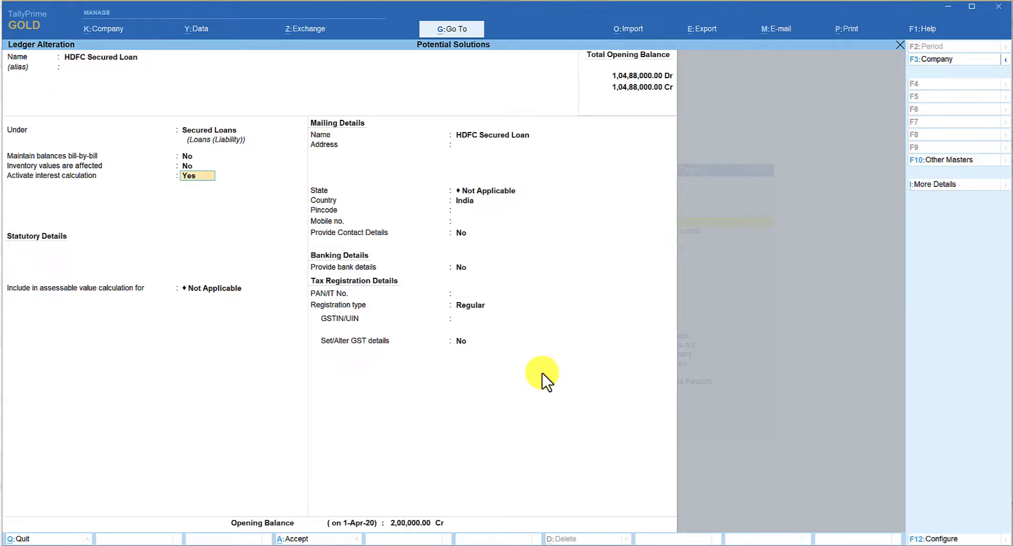
Show the loan's 12% per Calendar Year interest parameters and open their configuration.
key("Return")
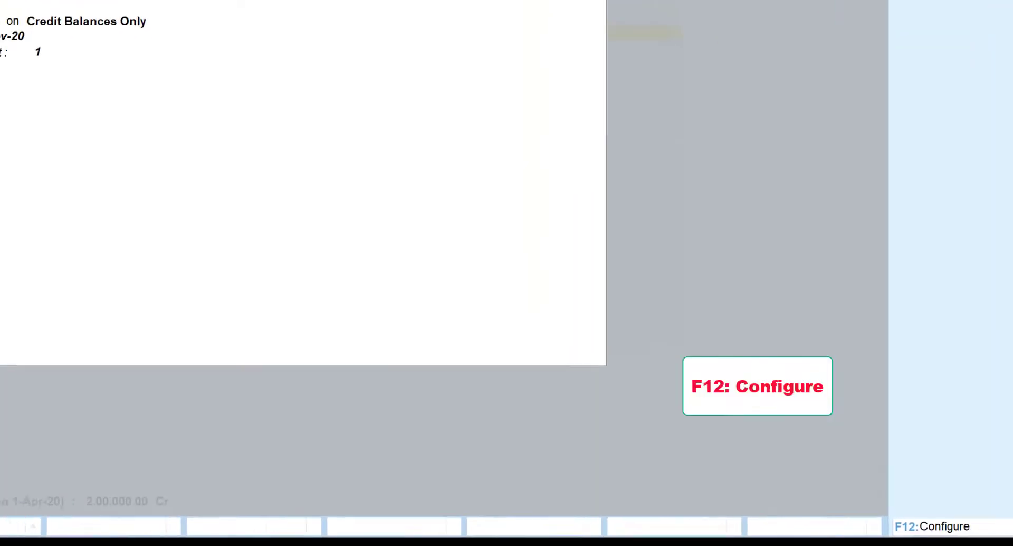
key("F12")
Set Use advance interest parameters to No and accept.
key("y")
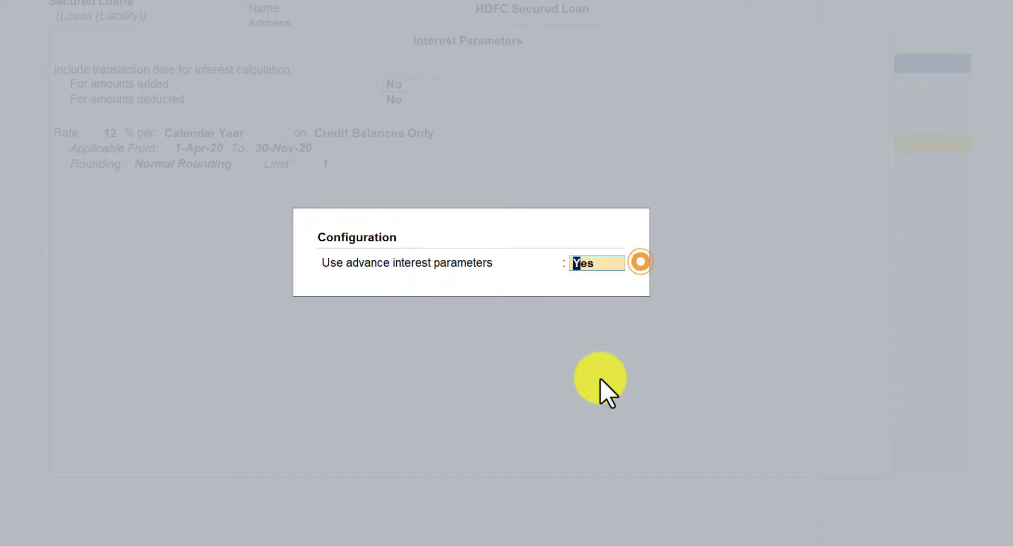
type("n")
key("Return")
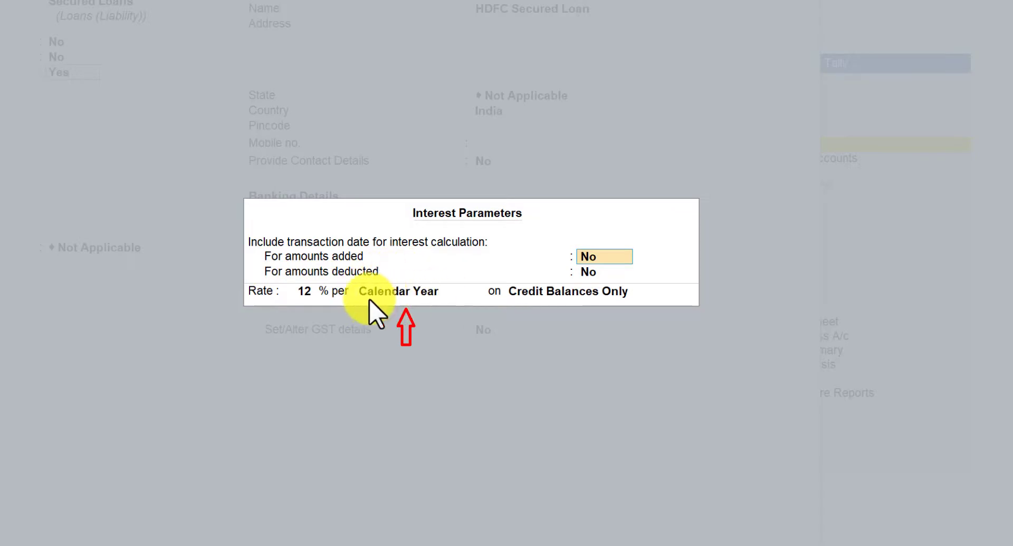
Move from the 12% rate to the Interest Style list.
left_click(308, 297)
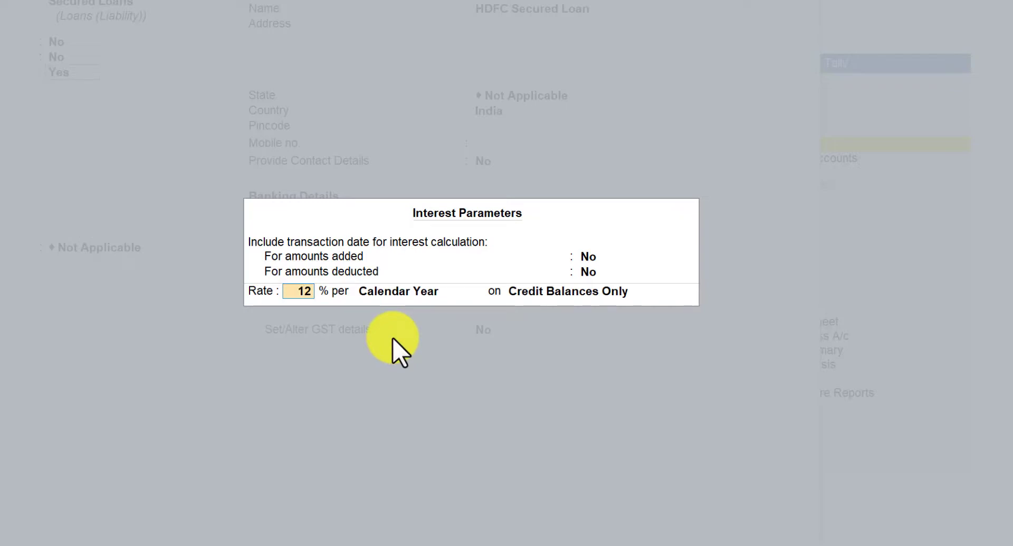
key("Return")
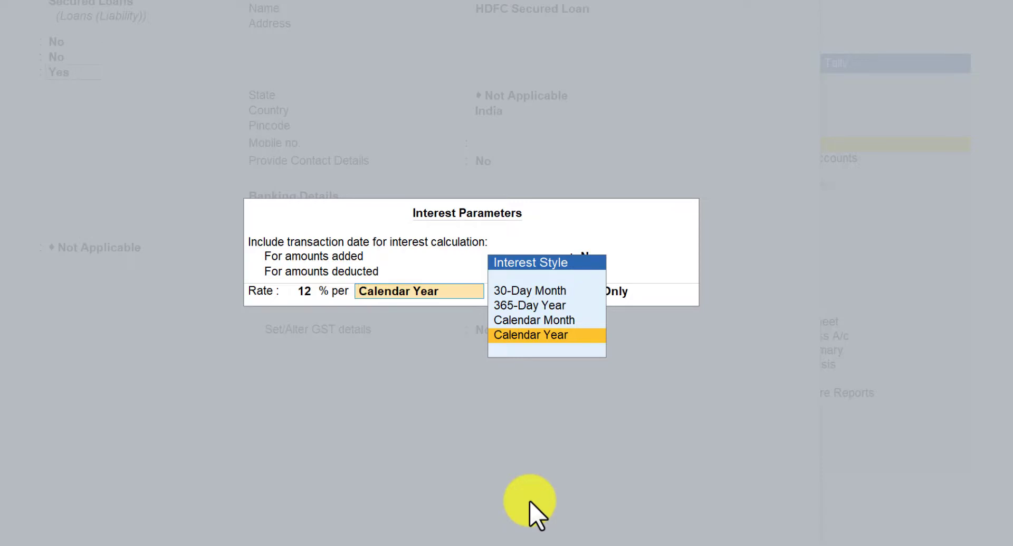
Keep Calendar Year style and Credit Balances Only, then save the ledger.
key("Up")
key("Up")
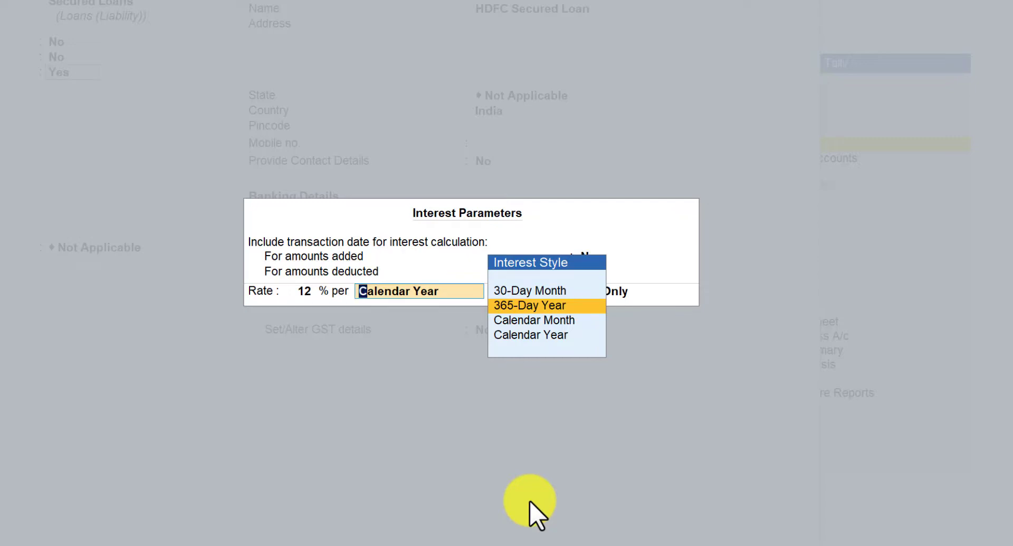
key("Down")
key("Down")
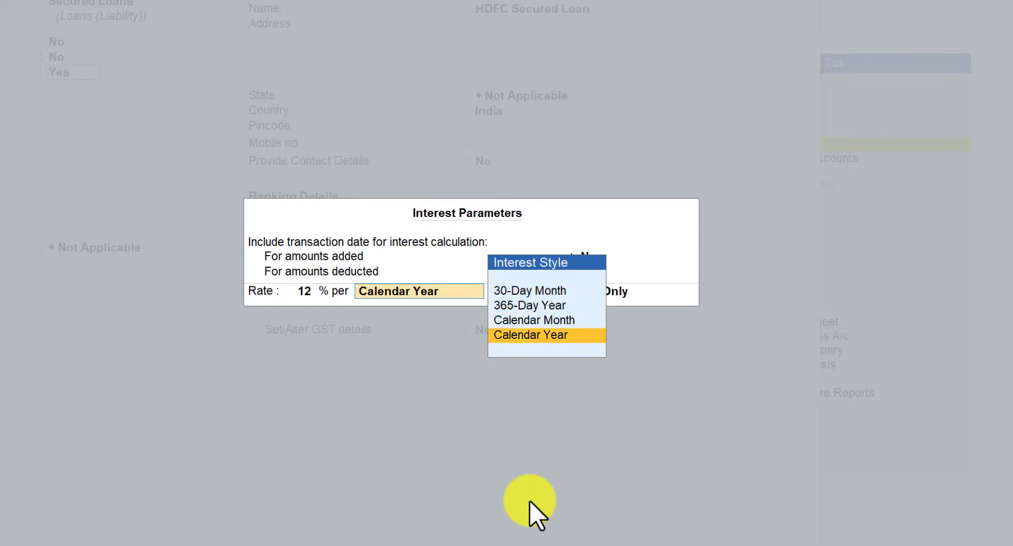
key("Return")
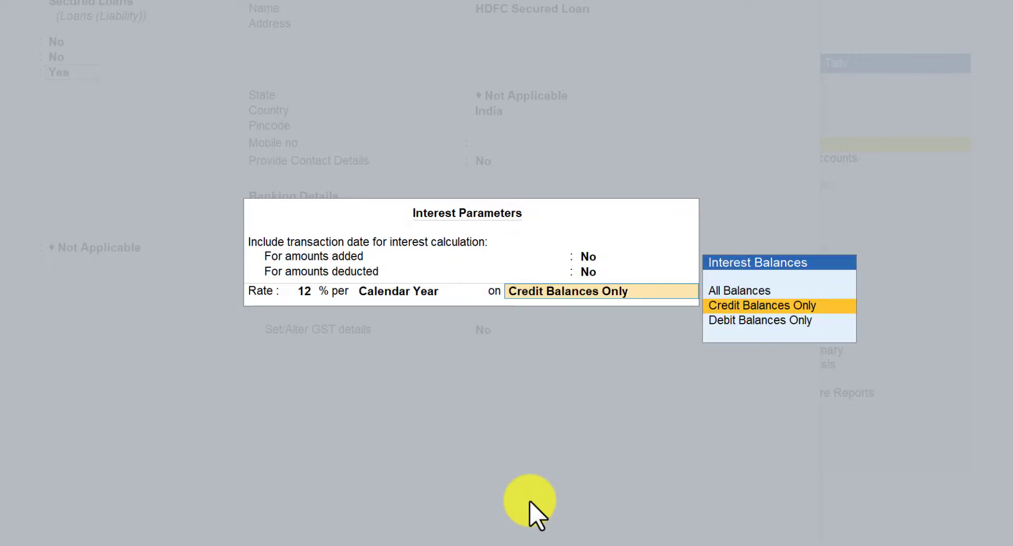
key("Return")
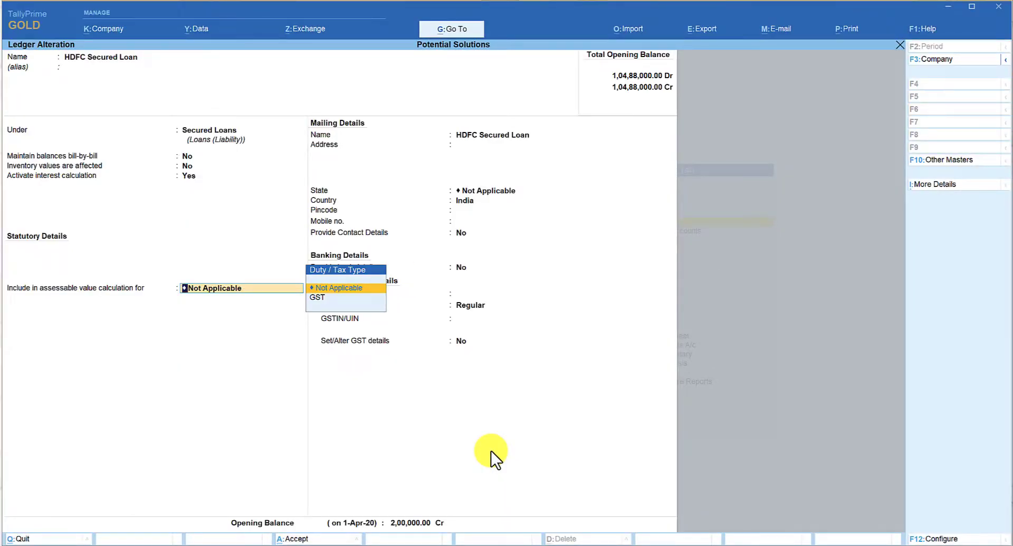
key("ctrl+a")
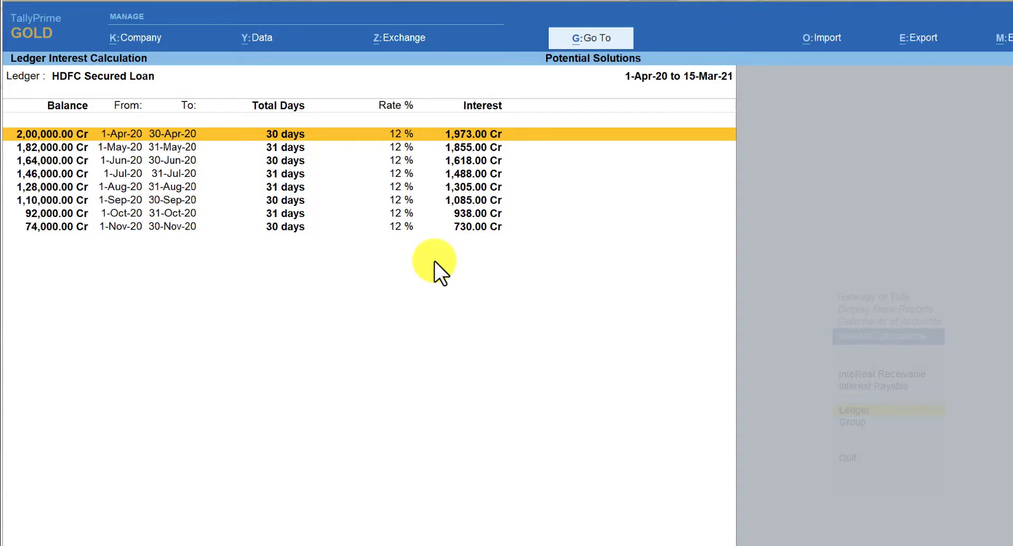
Change the HDFC Secured Loan interest rate from 12% to 1%.
key("ctrl+Return")
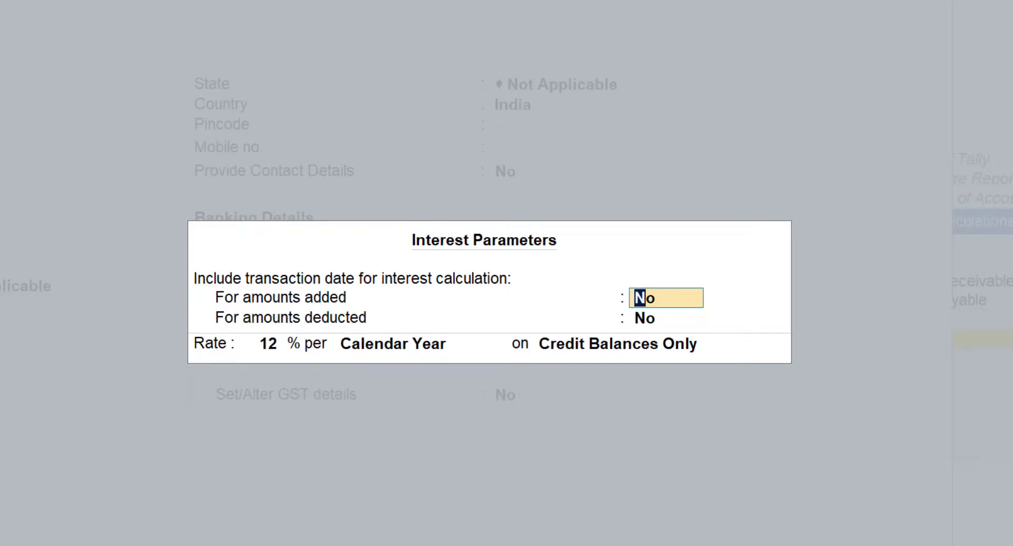
key("Return")
key("Return")
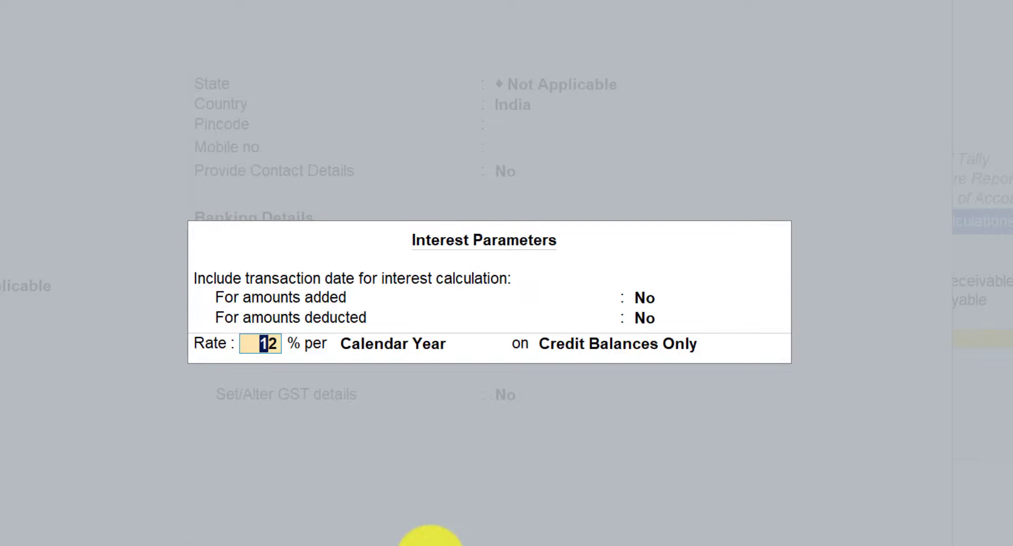
key("BackSpace")
key("Return")
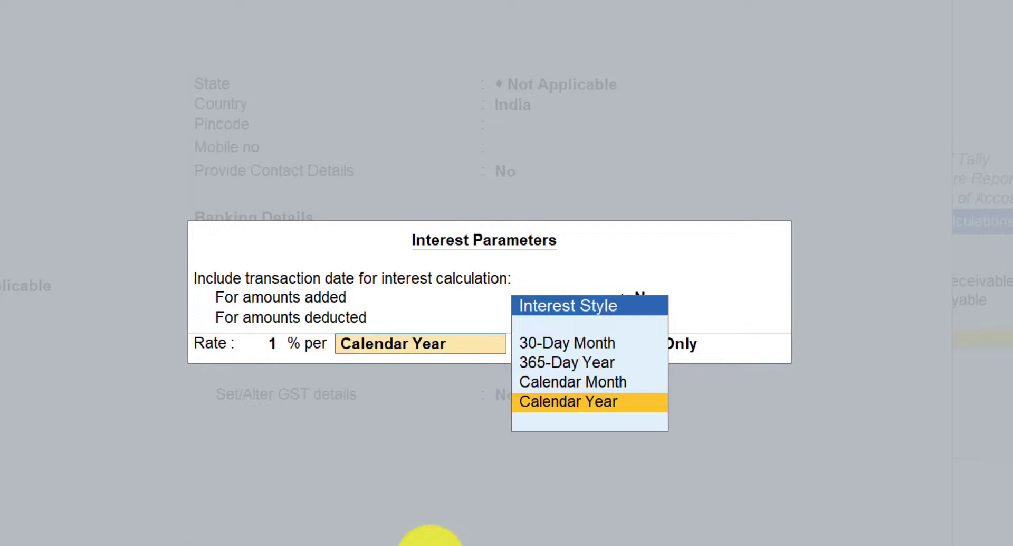
Switch the style to Calendar Month and save, giving April interest of 2,000.00 Cr.
key("Up")
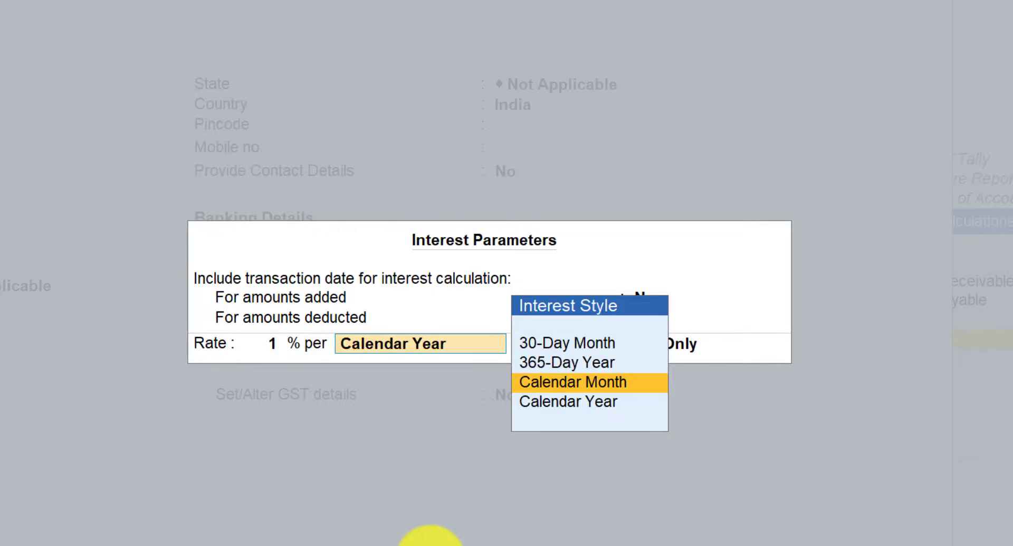
key("Return")
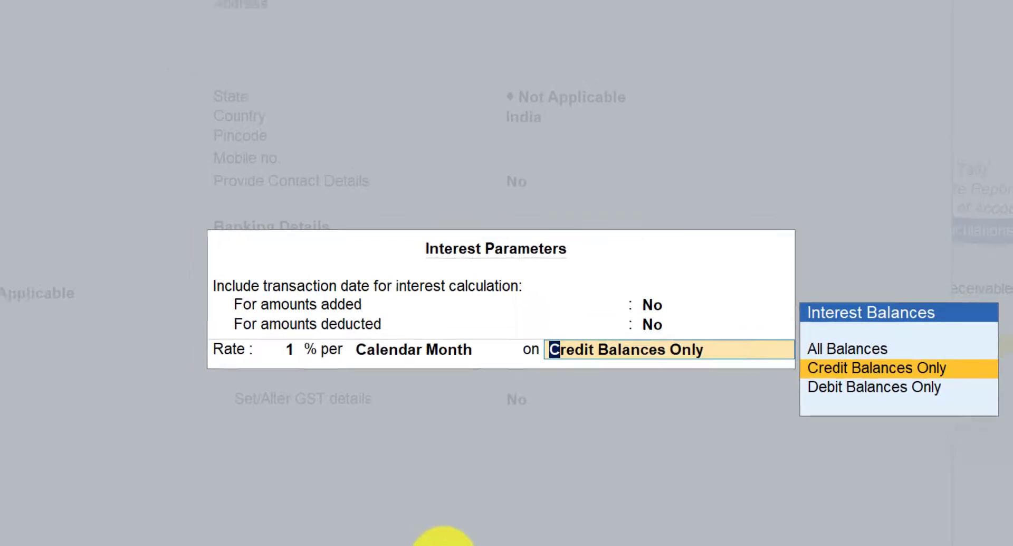
key("Return")
key("ctrl+a")
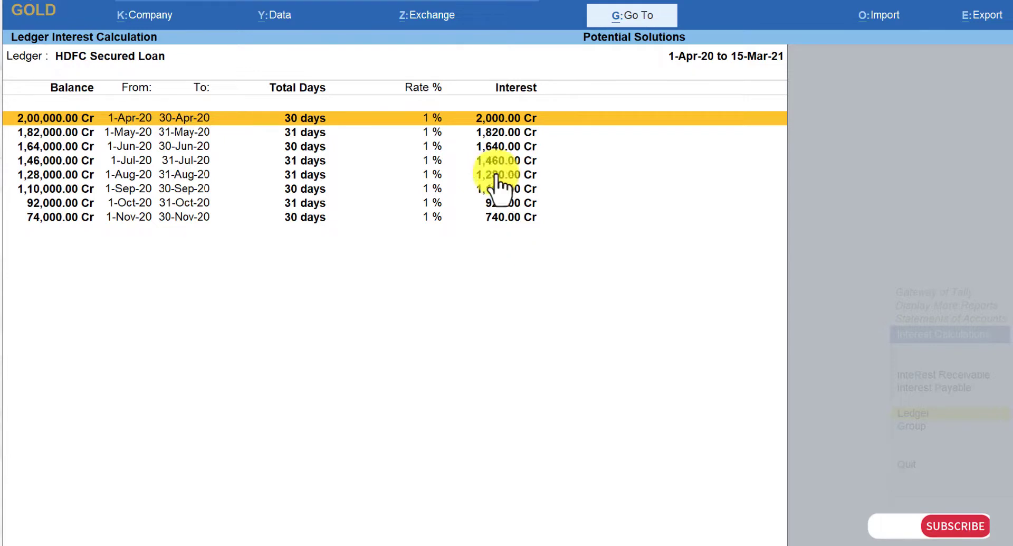
Change the style to 30-Day Month and save, then review the monthly rows down to July.
key("ctrl+Return")
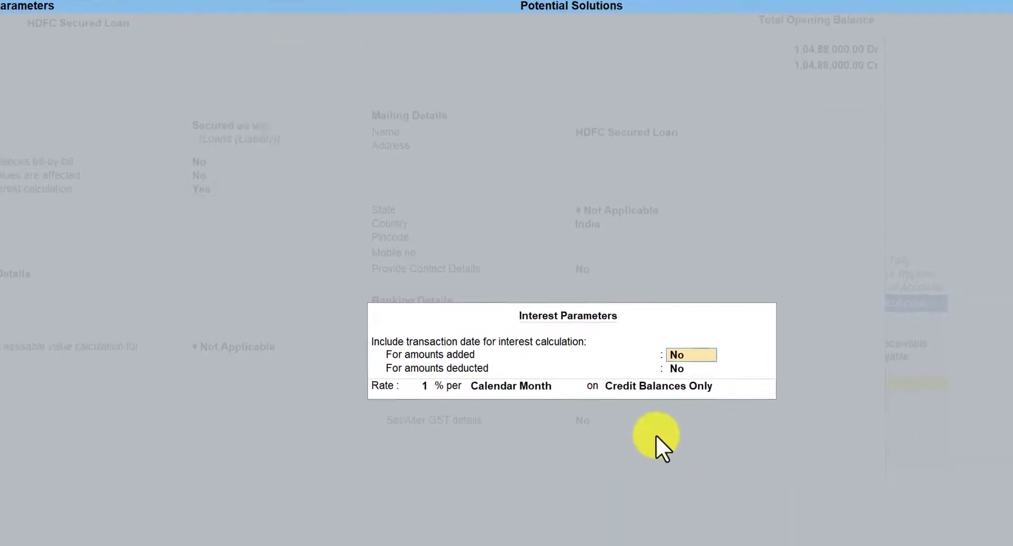
key("Return")
key("Return")
key("Return")
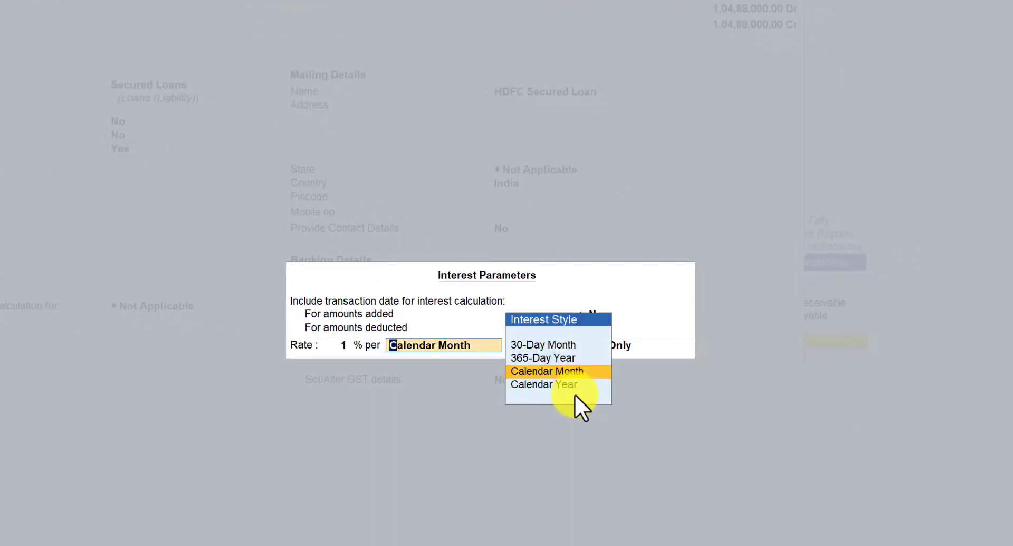
key("Up")
key("Up")
key("Return")
key("Return")
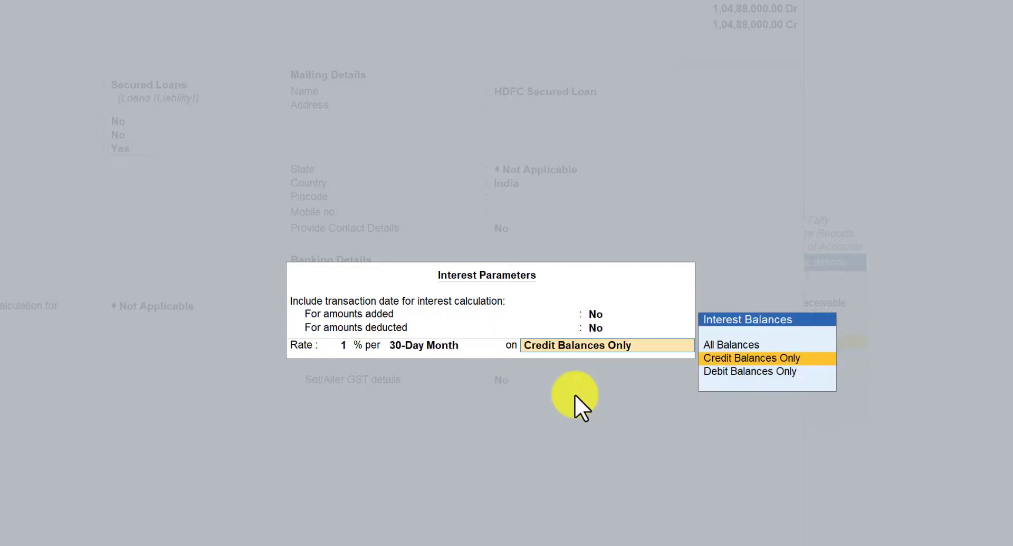
key("ctrl+a")
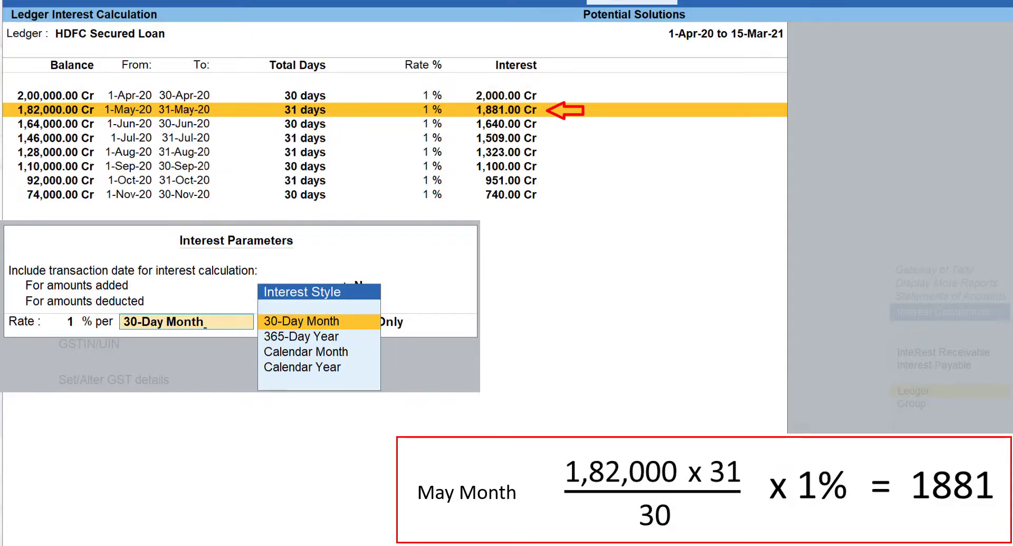
key("Down")
key("Down")
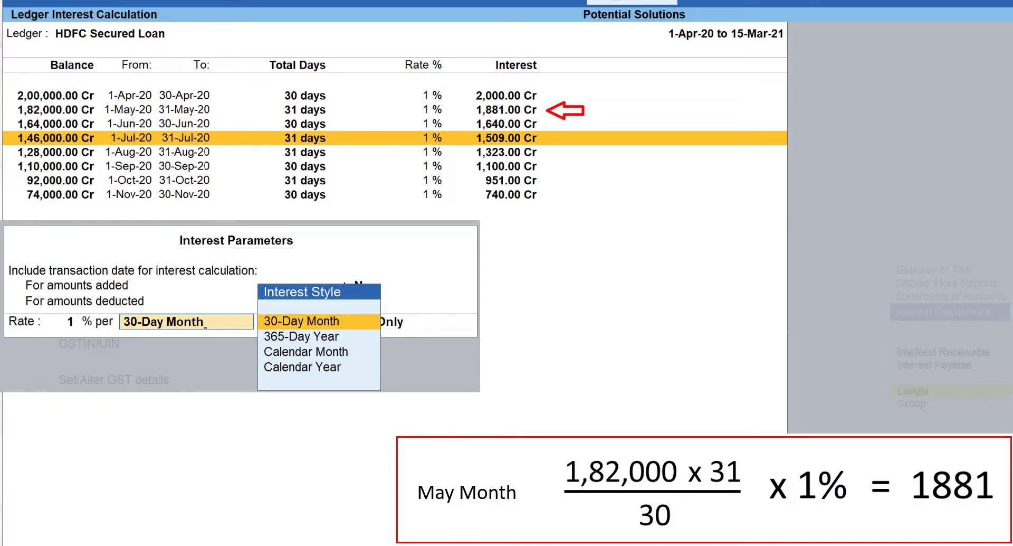
key("Down")
key("Down")
key("Up")
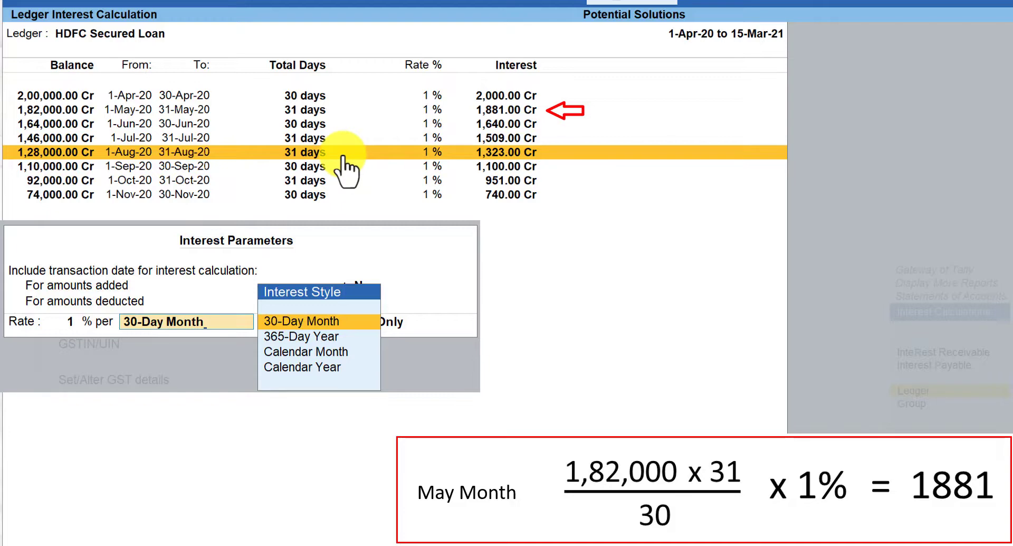
key("Return")
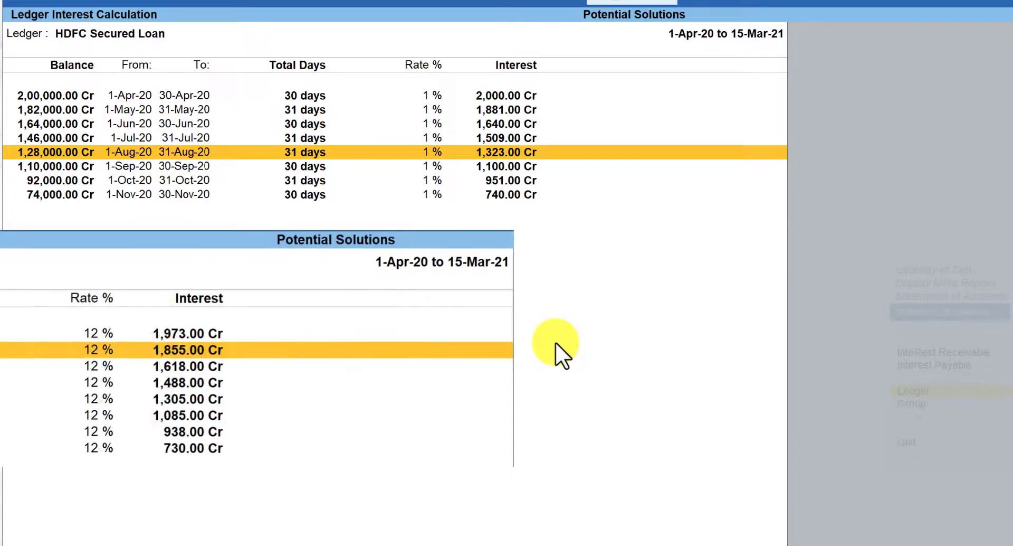